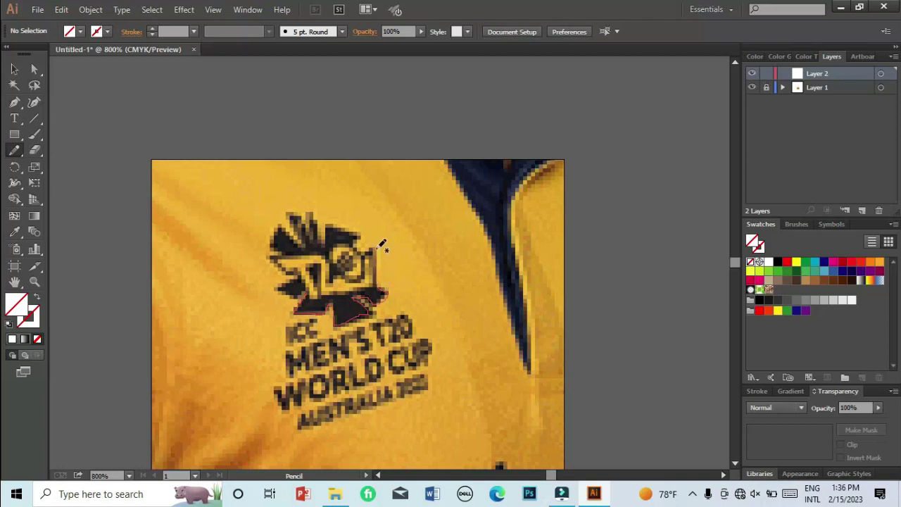
# Step: Finish tracing the emblem's dark shapes above the lettering with the Pencil tool and fill the traced artwork with black
pyautogui.moveTo(364, 257)
pyautogui.mouseDown()
pyautogui.moveTo(348, 281)
pyautogui.moveTo(361, 280)
pyautogui.moveTo(371, 254)
pyautogui.moveTo(376, 282)
pyautogui.moveTo(328, 292)
pyautogui.moveTo(321, 264)
pyautogui.moveTo(310, 276)
pyautogui.moveTo(321, 295)
pyautogui.moveTo(301, 260)
pyautogui.moveTo(286, 266)
pyautogui.moveTo(337, 328)
pyautogui.moveTo(374, 313)
pyautogui.moveTo(358, 297)
pyautogui.moveTo(387, 289)
pyautogui.mouseUp()
pyautogui.hotkey('ctrl', 'z')
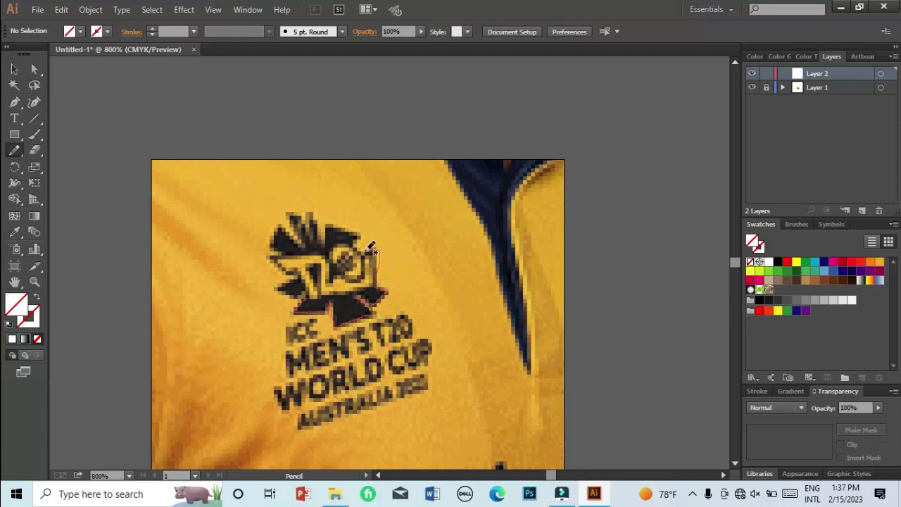
pyautogui.moveTo(368, 249)
pyautogui.mouseDown()
pyautogui.moveTo(344, 275)
pyautogui.moveTo(361, 283)
pyautogui.moveTo(375, 257)
pyautogui.moveTo(371, 288)
pyautogui.moveTo(337, 294)
pyautogui.moveTo(325, 292)
pyautogui.moveTo(320, 265)
pyautogui.moveTo(309, 268)
pyautogui.moveTo(319, 285)
pyautogui.moveTo(313, 296)
pyautogui.moveTo(304, 274)
pyautogui.moveTo(279, 257)
pyautogui.moveTo(329, 251)
pyautogui.moveTo(330, 280)
pyautogui.moveTo(352, 260)
pyautogui.moveTo(337, 263)
pyautogui.moveTo(332, 251)
pyautogui.moveTo(358, 228)
pyautogui.moveTo(333, 222)
pyautogui.moveTo(322, 245)
pyautogui.moveTo(313, 210)
pyautogui.moveTo(309, 230)
pyautogui.moveTo(295, 213)
pyautogui.moveTo(302, 243)
pyautogui.moveTo(283, 230)
pyautogui.moveTo(274, 246)
pyautogui.moveTo(284, 252)
pyautogui.moveTo(264, 253)
pyautogui.moveTo(297, 277)
pyautogui.moveTo(278, 286)
pyautogui.moveTo(313, 289)
pyautogui.mouseUp()
pyautogui.click(777, 261)
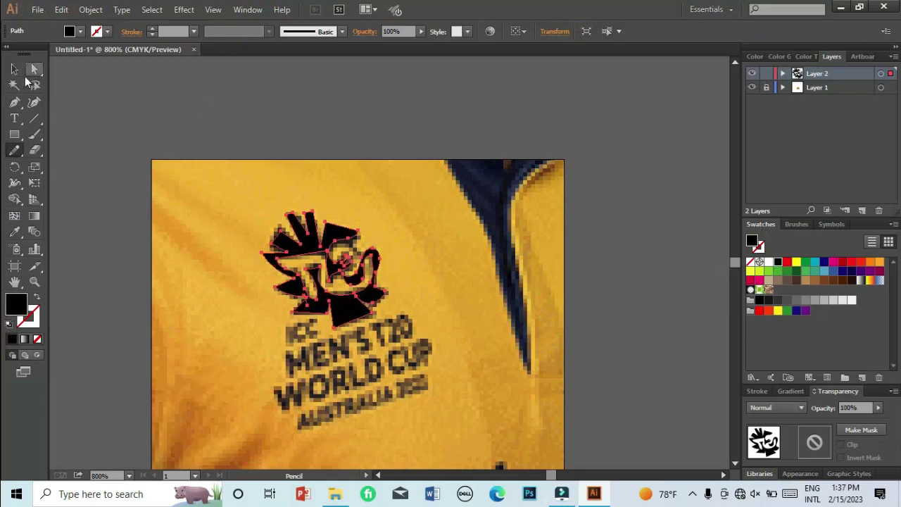
pyautogui.click(14, 69)
pyautogui.click(263, 143)
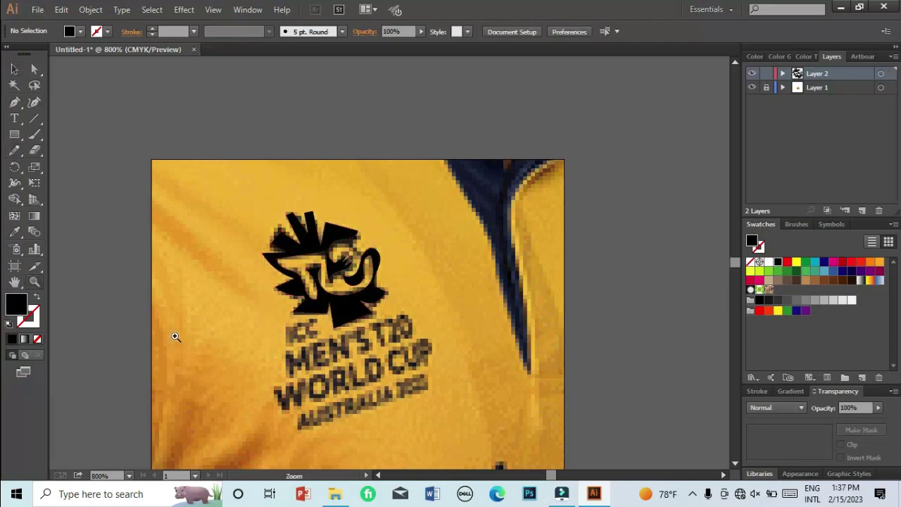
# Step: Add the point text "ICC" over the matching lettering just below the emblem
pyautogui.hotkey('ctrl', '=')
pyautogui.press('t')
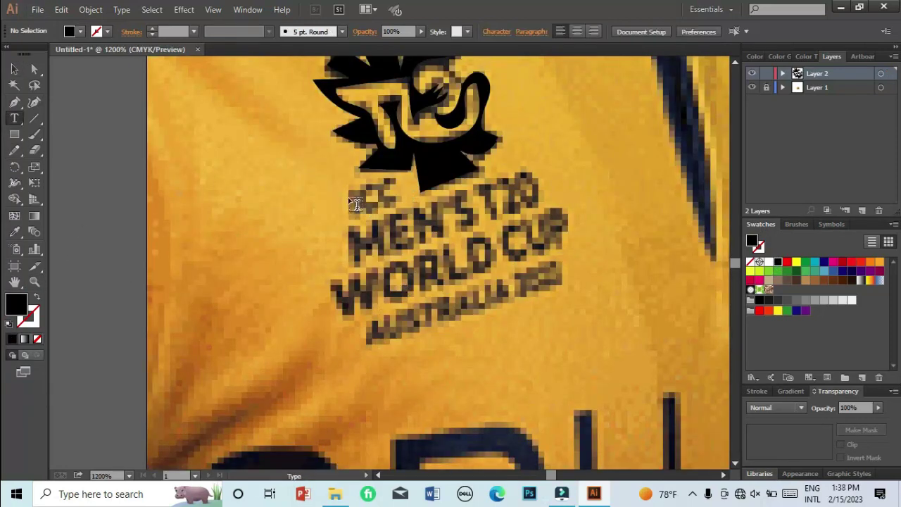
pyautogui.click(356, 204)
pyautogui.write('icc')
pyautogui.press('BackSpace')
pyautogui.press('BackSpace')
pyautogui.press('BackSpace')
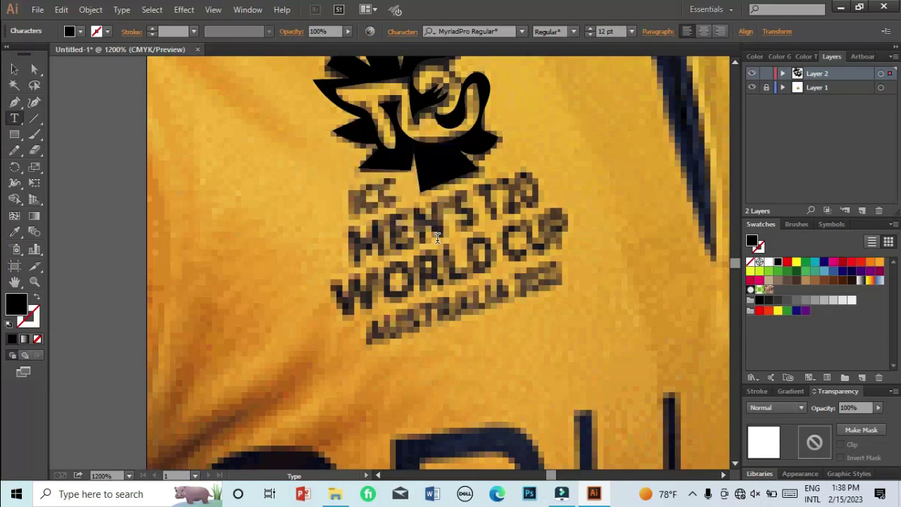
pyautogui.write('ICC')
# Step: Set the font of the whole "ICC" text to Eras Demi ITC
pyautogui.hotkey('ctrl', 'a')
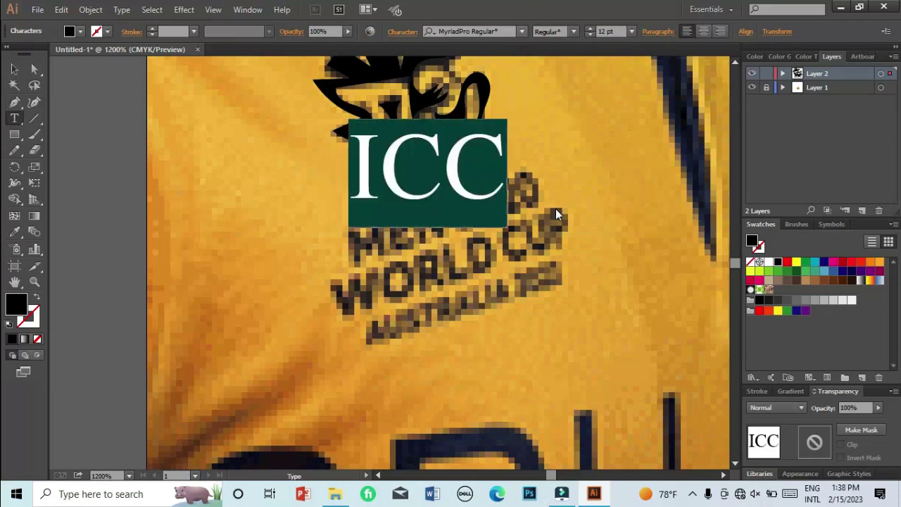
pyautogui.moveTo(655, 99); pyautogui.dragTo(657, 115)
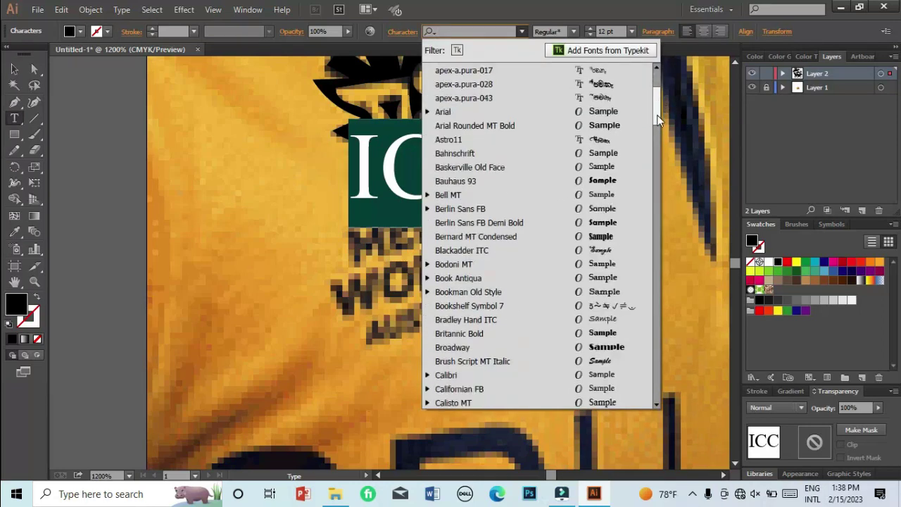
pyautogui.scroll(-6, 658, 130)
pyautogui.scroll(-7, 657, 139)
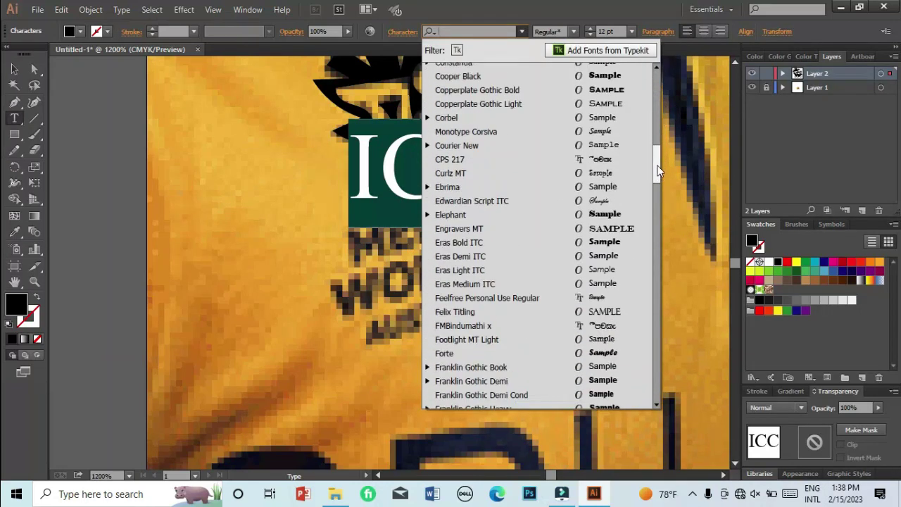
pyautogui.click(524, 259)
pyautogui.press('Escape')
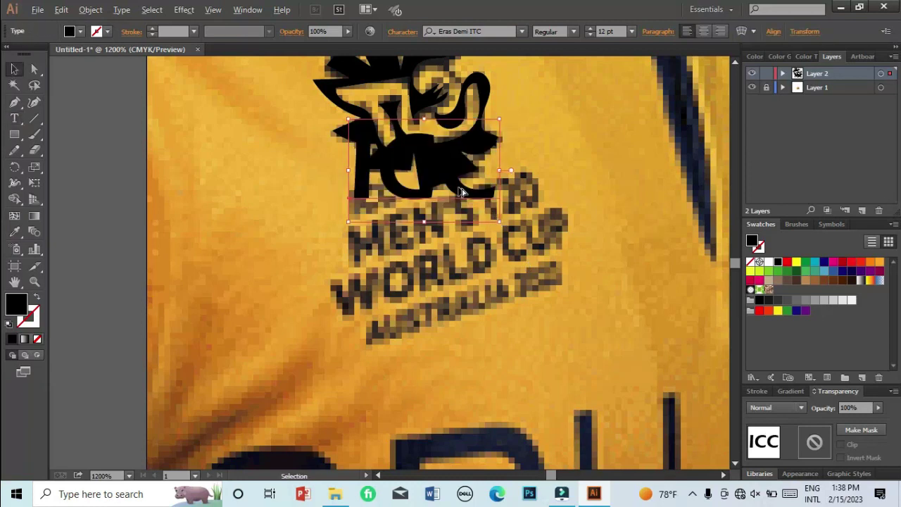
# Step: Scale the "ICC" text down to about 4.26 pt, tilt it, and place it over the photo's slanted ICC lettering
pyautogui.moveTo(499, 221); pyautogui.dragTo(421, 172)
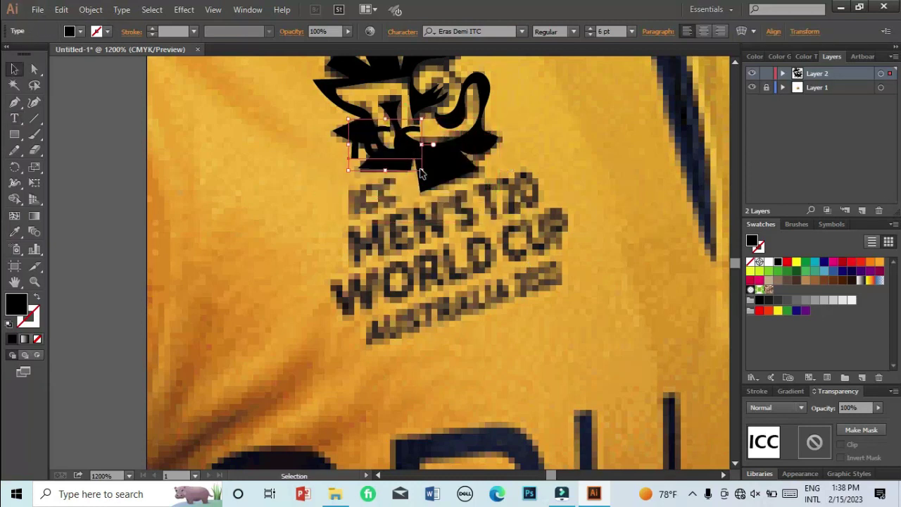
pyautogui.moveTo(357, 148); pyautogui.dragTo(350, 213)
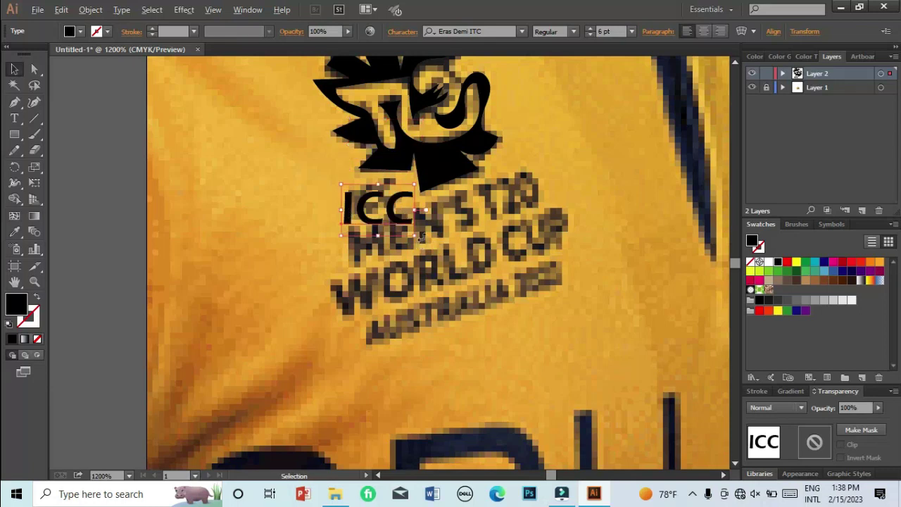
pyautogui.moveTo(420, 238); pyautogui.dragTo(413, 218)
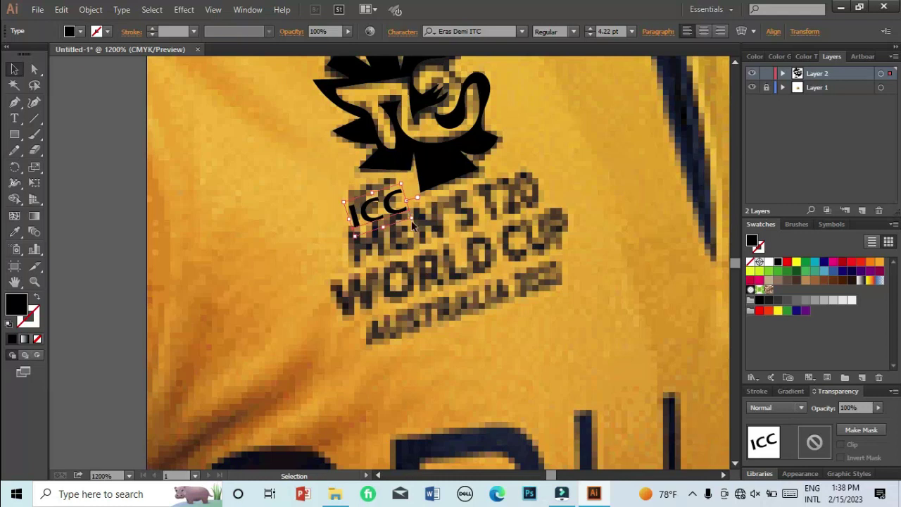
pyautogui.moveTo(389, 217); pyautogui.dragTo(406, 215)
pyautogui.moveTo(406, 212); pyautogui.dragTo(384, 202)
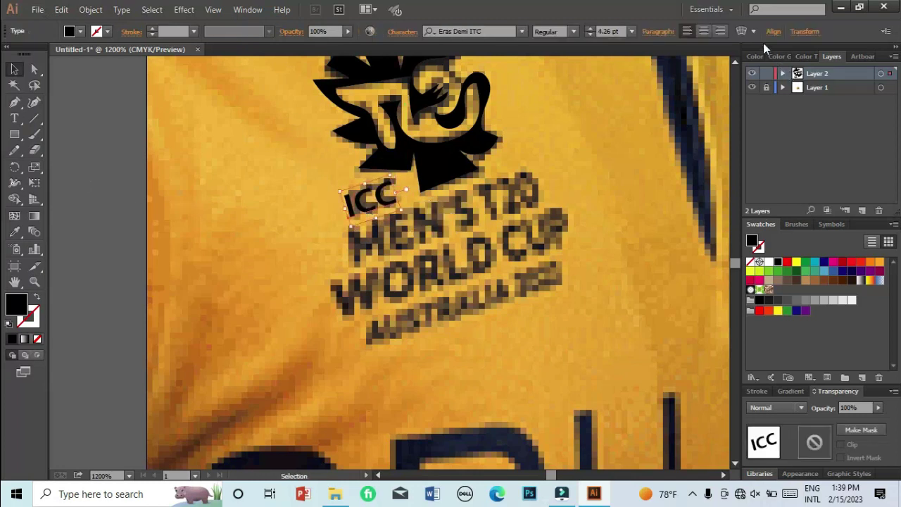
# Step: Warp the "ICC" text with a vertical Arc at 1% bend and 8% horizontal distortion
pyautogui.click(743, 29)
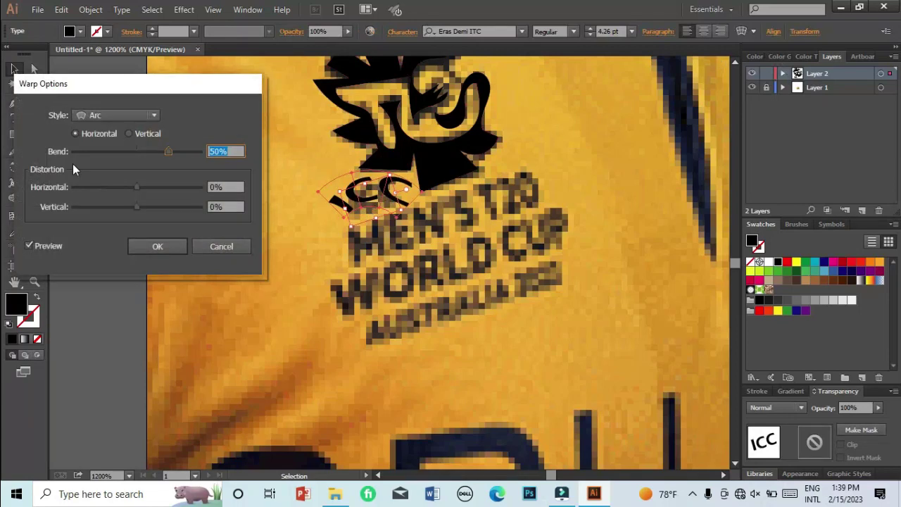
pyautogui.click(137, 133)
pyautogui.moveTo(167, 151); pyautogui.dragTo(137, 151)
pyautogui.moveTo(139, 186); pyautogui.dragTo(142, 187)
pyautogui.click(144, 245)
pyautogui.click(124, 321)
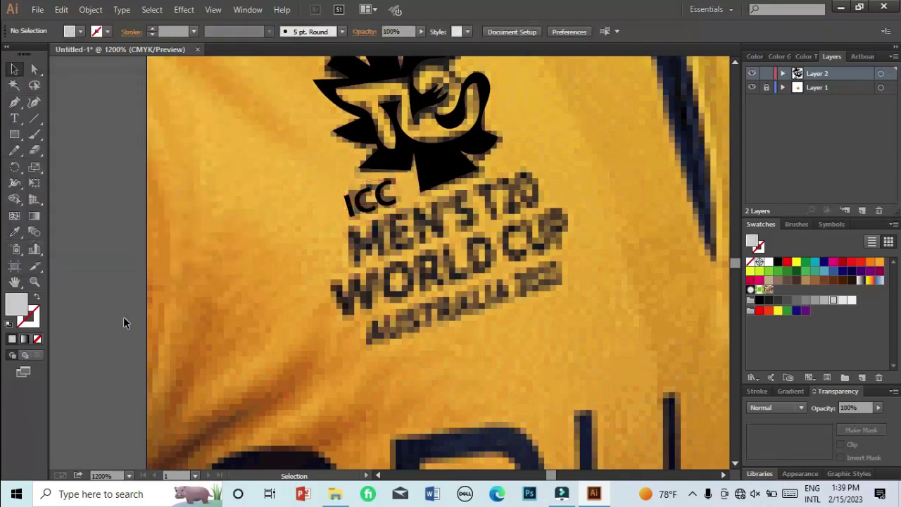
# Step: Add the two-line text "MEN'S T20" and "WORLD CUP" beneath "ICC" and centre-align its lines
pyautogui.click(16, 121)
pyautogui.click(435, 254)
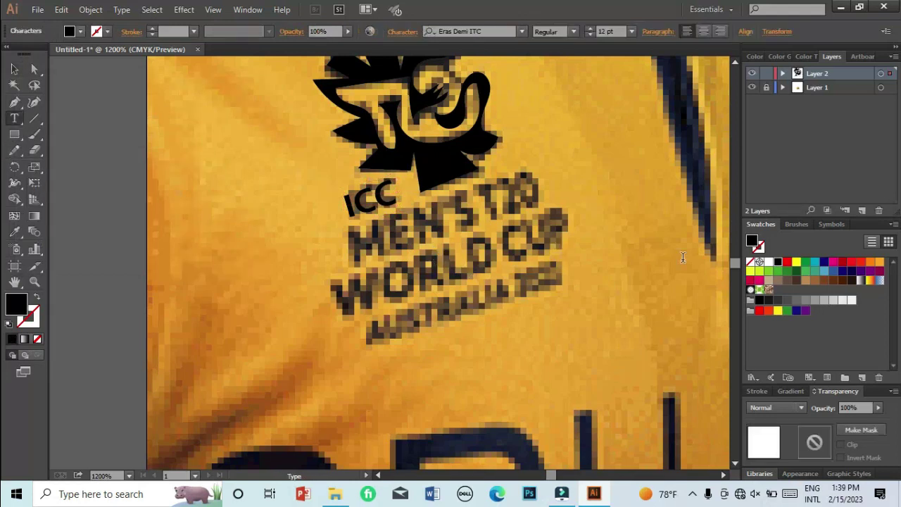
pyautogui.write('MEN')
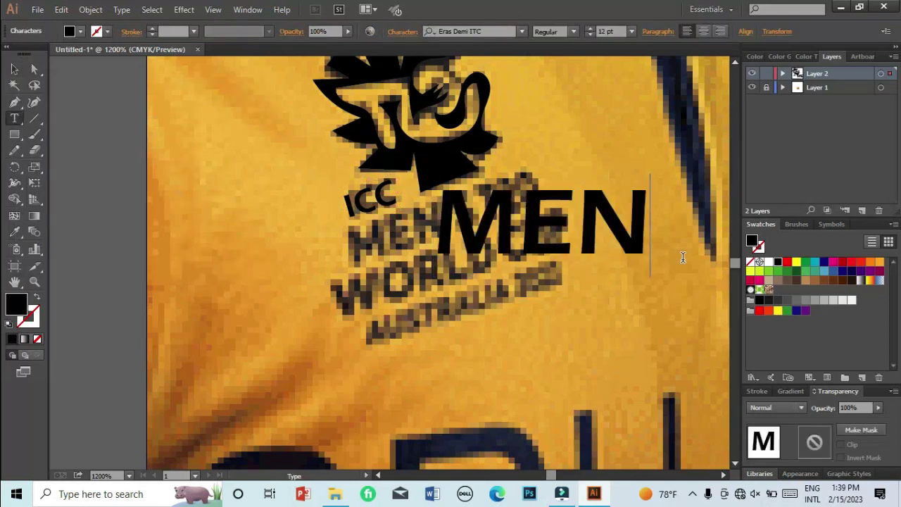
pyautogui.write("'S T")
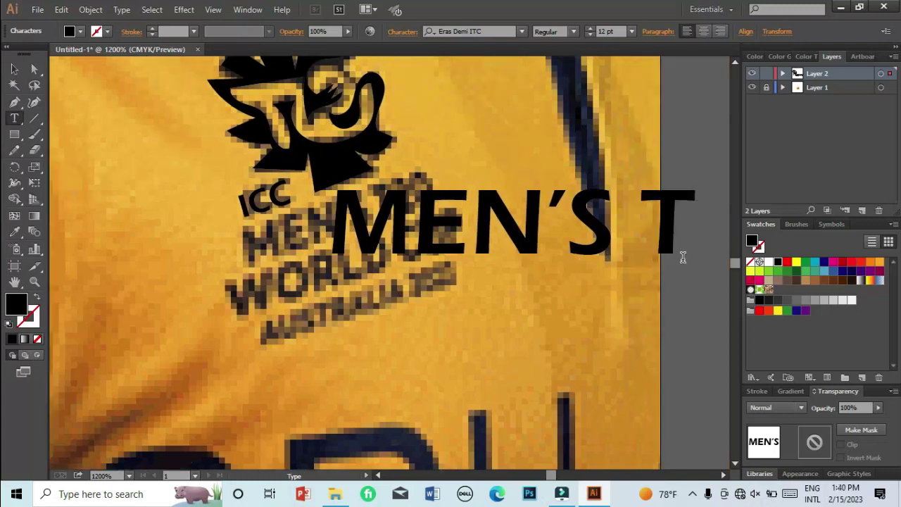
pyautogui.write('20')
pyautogui.press('Return')
pyautogui.write('WORL')
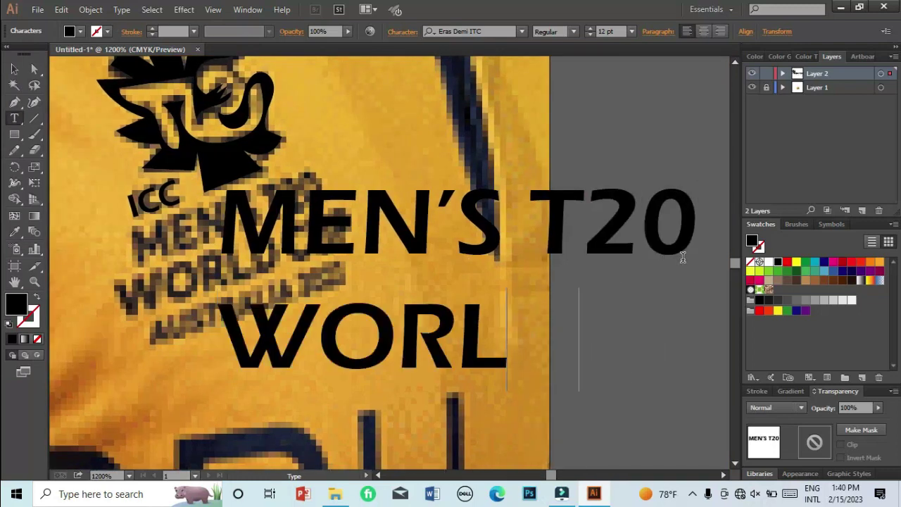
pyautogui.write('D CUP')
pyautogui.hotkey('ctrl', 'a')
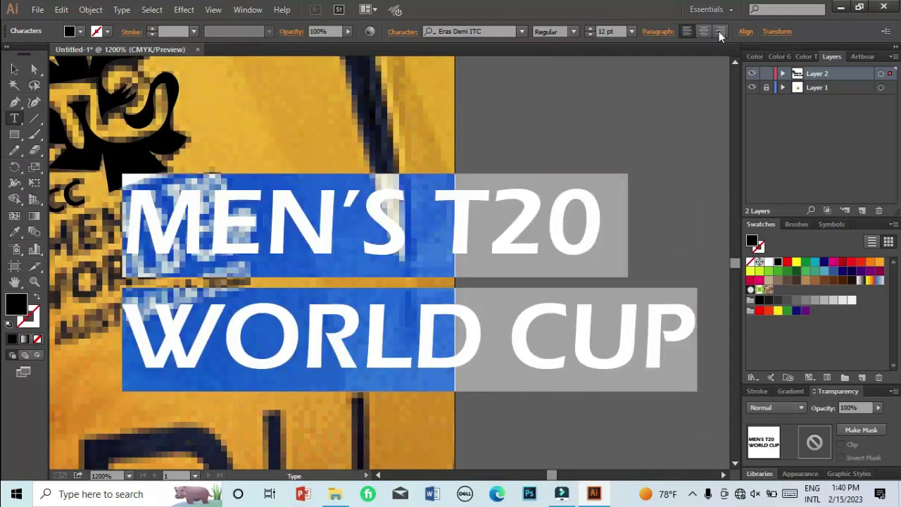
pyautogui.click(720, 31)
pyautogui.click(14, 69)
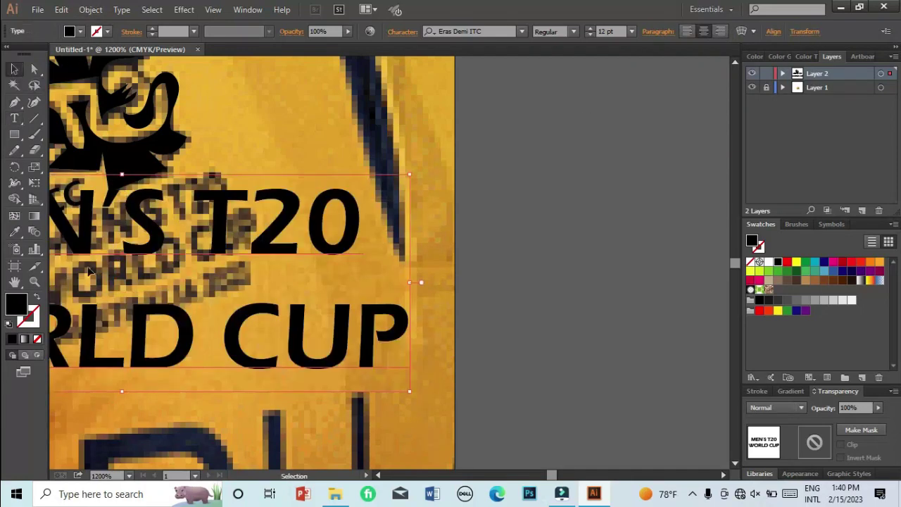
# Step: Scale the "MEN'S T20 WORLD CUP" text to about 5.44 pt and tilt it over the matching slanted lettering in the photo
pyautogui.click(33, 282)
pyautogui.keyDown('alt'); pyautogui.click(334, 220); pyautogui.keyUp('alt')
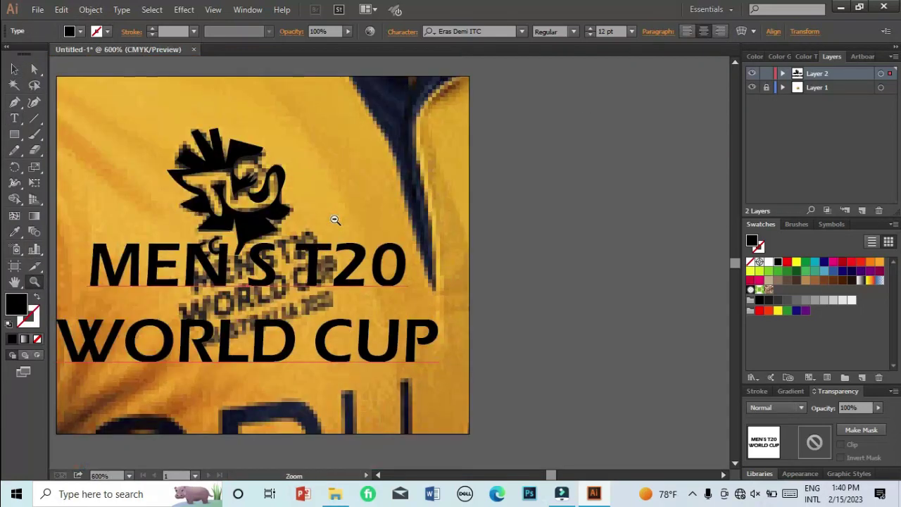
pyautogui.keyDown('alt'); pyautogui.click(334, 220); pyautogui.keyUp('alt')
pyautogui.click(14, 69)
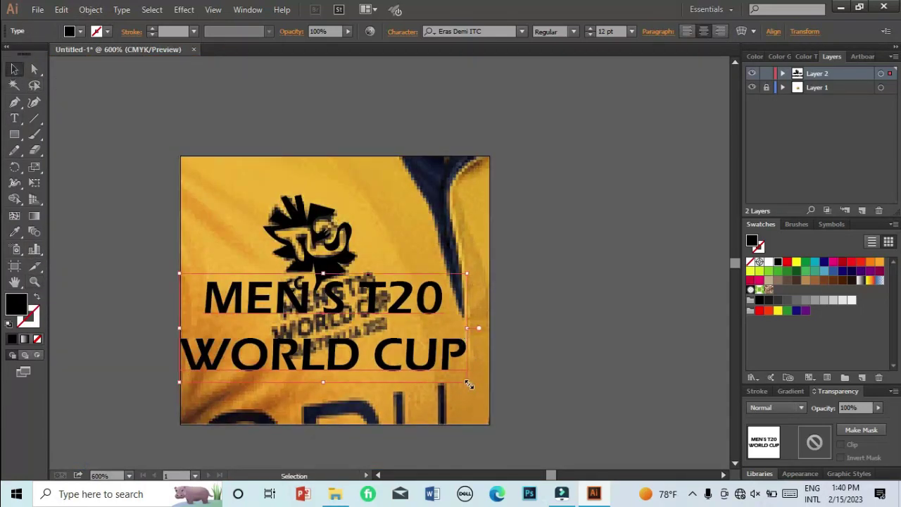
pyautogui.moveTo(469, 384)
pyautogui.mouseDown()
pyautogui.moveTo(382, 342)
pyautogui.moveTo(402, 350)
pyautogui.moveTo(390, 346)
pyautogui.moveTo(415, 317)
pyautogui.moveTo(404, 340)
pyautogui.moveTo(375, 335)
pyautogui.moveTo(385, 328)
pyautogui.moveTo(361, 307)
pyautogui.moveTo(398, 312)
pyautogui.mouseUp()
pyautogui.click(648, 195)
# Step: Add the text "AUSTRALIA 2022" over the lowest line of the logo lettering
pyautogui.click(14, 118)
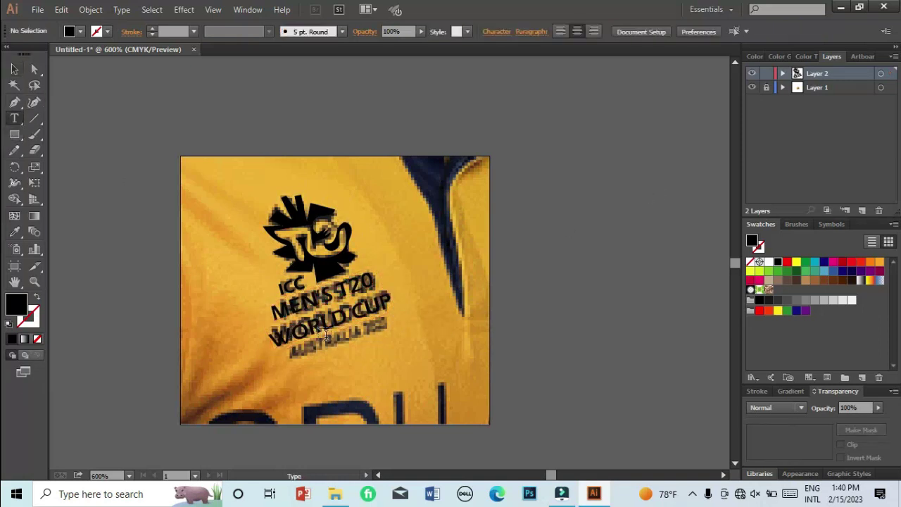
pyautogui.click(294, 352)
pyautogui.write('AUSTR')
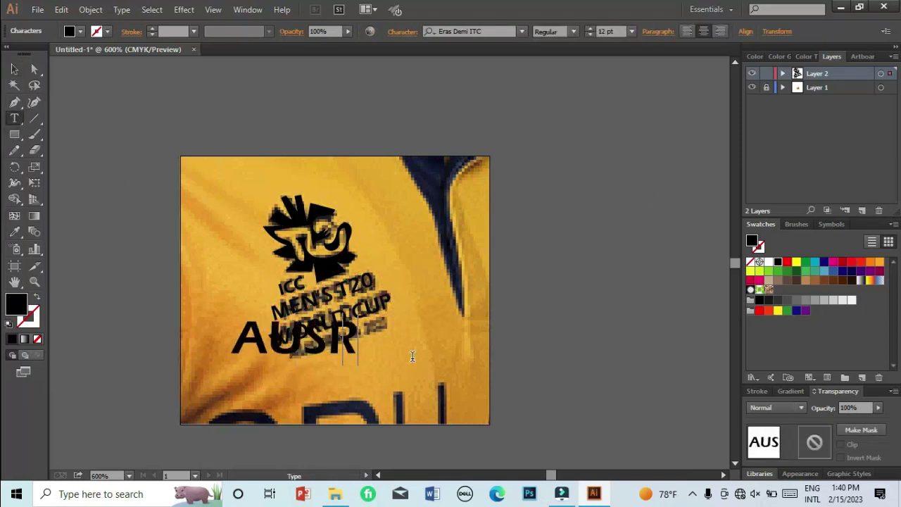
pyautogui.write('ALIA 20222')
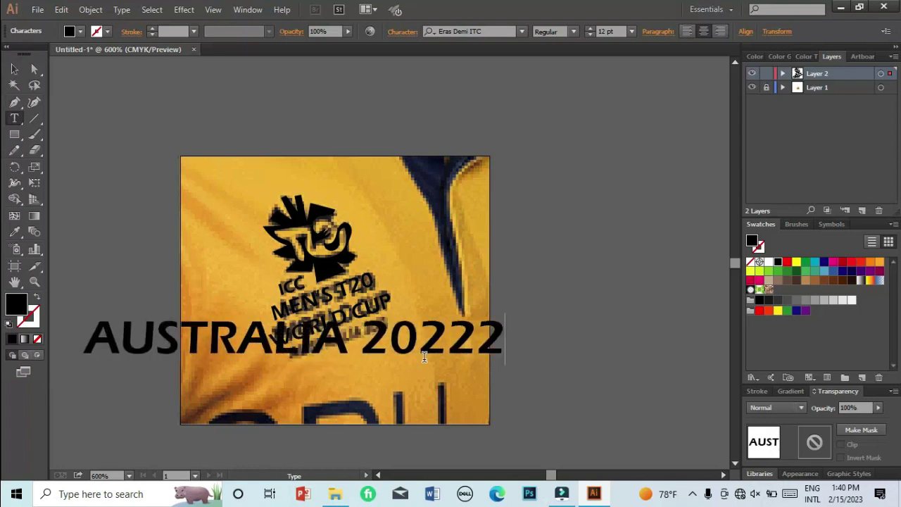
pyautogui.press('BackSpace')
pyautogui.press('alt')
# Step: Scale the "AUSTRALIA 2022" text to about 3.27 pt, tilt it, and fit it over the photo's lowest lettering line
pyautogui.click(13, 65)
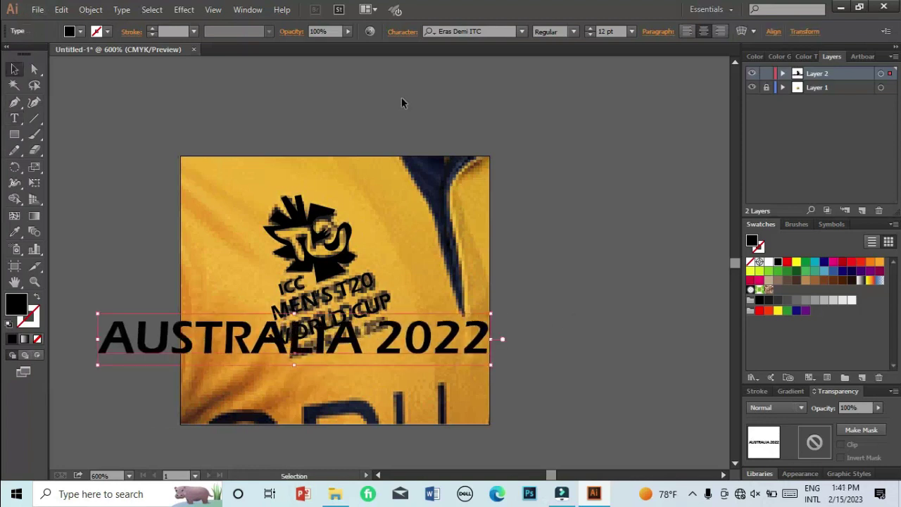
pyautogui.moveTo(491, 365); pyautogui.dragTo(375, 324)
pyautogui.moveTo(314, 335); pyautogui.dragTo(396, 328)
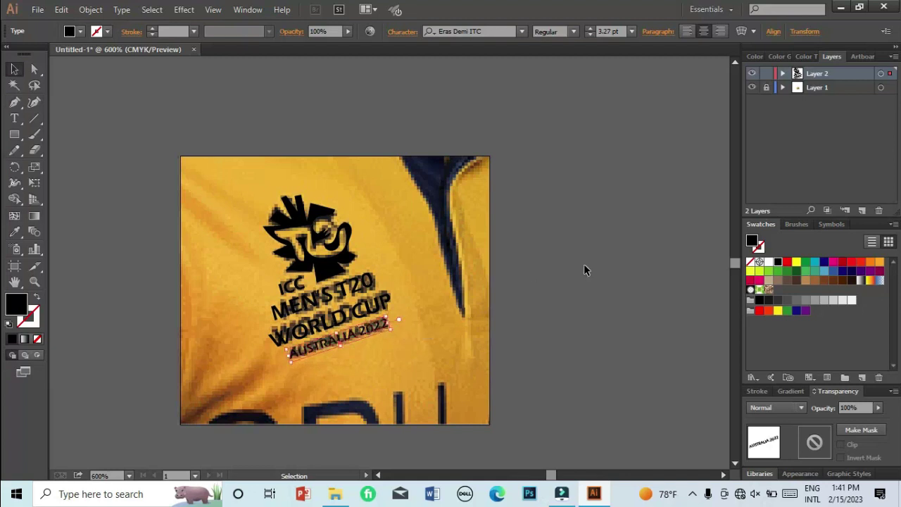
pyautogui.click(585, 267)
# Step: Warp the "MEN'S T20 WORLD CUP" text with a vertical Arc at 1% bend, 3% horizontal and -6% vertical distortion
pyautogui.click(370, 292)
pyautogui.click(742, 33)
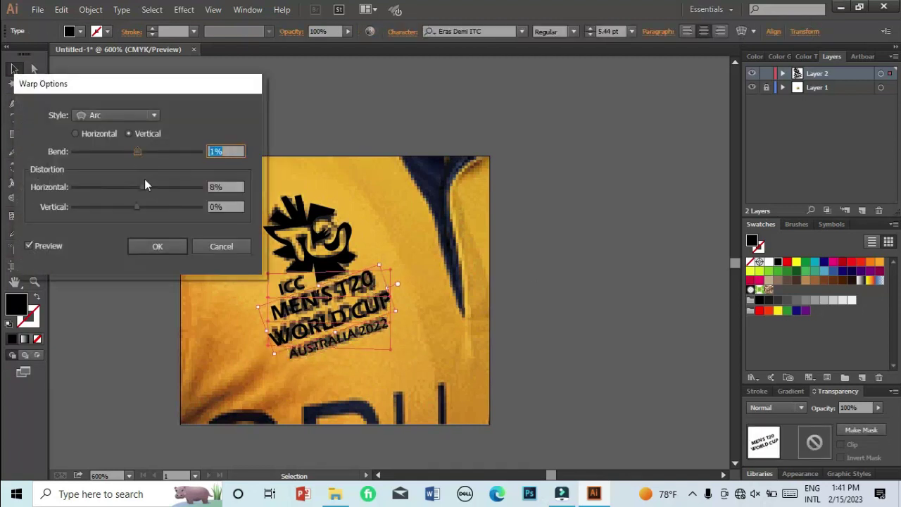
pyautogui.moveTo(137, 206); pyautogui.dragTo(139, 188)
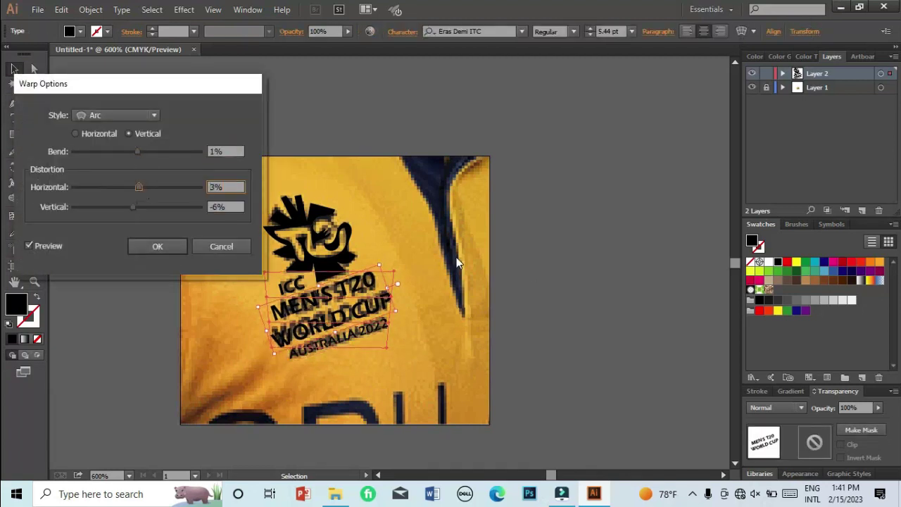
pyautogui.click(157, 246)
pyautogui.click(394, 323)
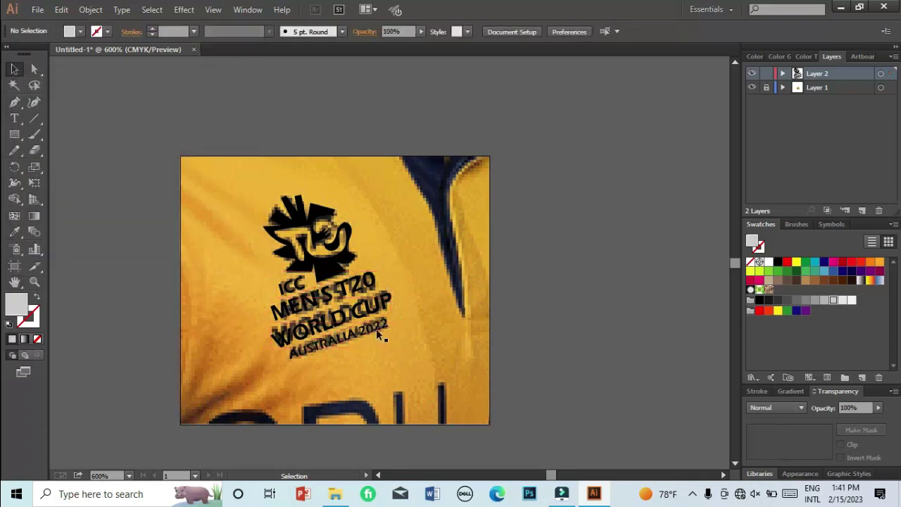
# Step: Warp the "AUSTRALIA 2022" text with a vertical Arc at 1% bend, 7% horizontal and 4% vertical distortion
pyautogui.click(380, 337)
pyautogui.click(742, 31)
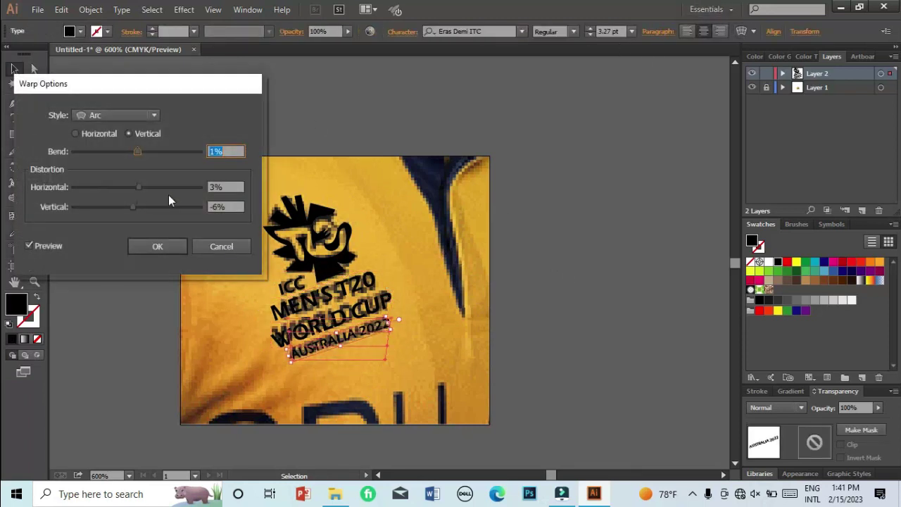
pyautogui.moveTo(139, 187)
pyautogui.mouseDown()
pyautogui.moveTo(141, 208)
pyautogui.moveTo(140, 188)
pyautogui.mouseUp()
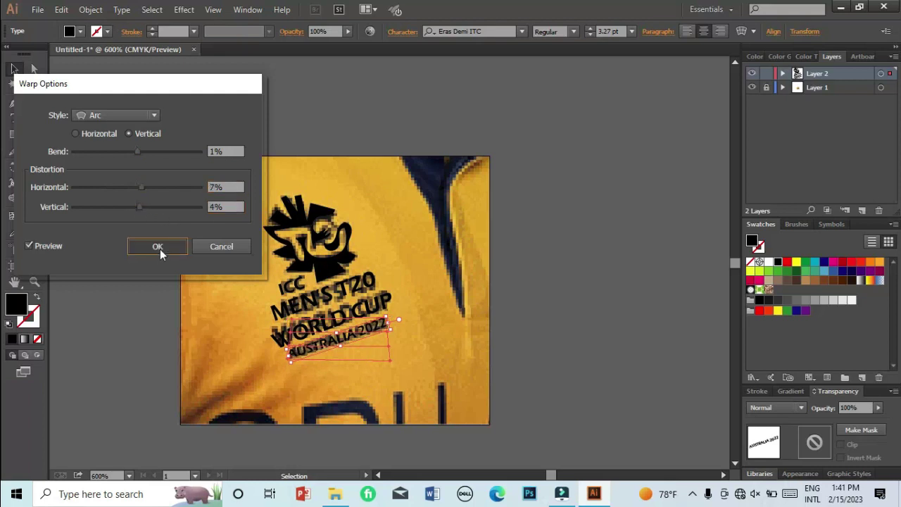
pyautogui.click(158, 247)
# Step: Hide the reference photo on Layer 1 and inspect the traced logo alone on the artboard
pyautogui.click(754, 96)
pyautogui.click(751, 88)
pyautogui.press('z')
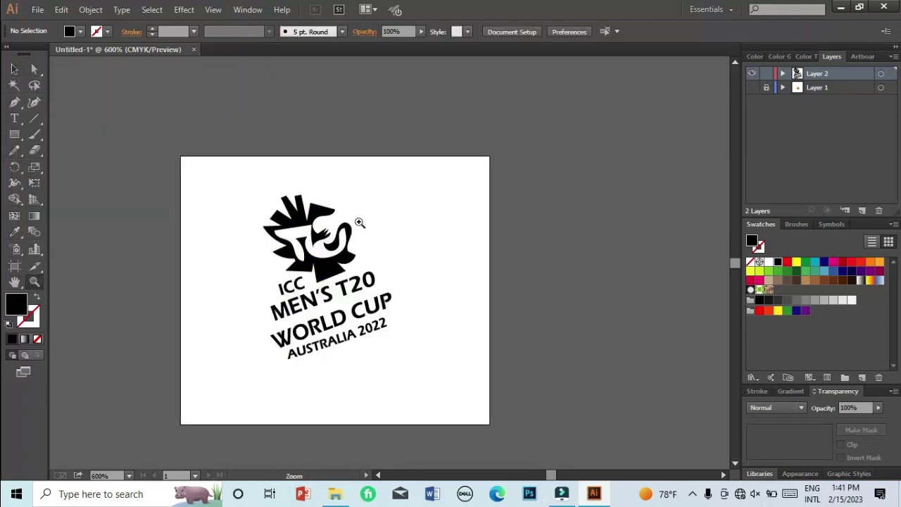
pyautogui.keyDown('alt'); pyautogui.click(358, 222); pyautogui.keyUp('alt')
pyautogui.keyDown('alt'); pyautogui.click(366, 232); pyautogui.keyUp('alt')
pyautogui.keyDown('alt'); pyautogui.click(371, 239); pyautogui.keyUp('alt')
pyautogui.click(372, 239)
pyautogui.click(371, 238)
pyautogui.click(370, 237)
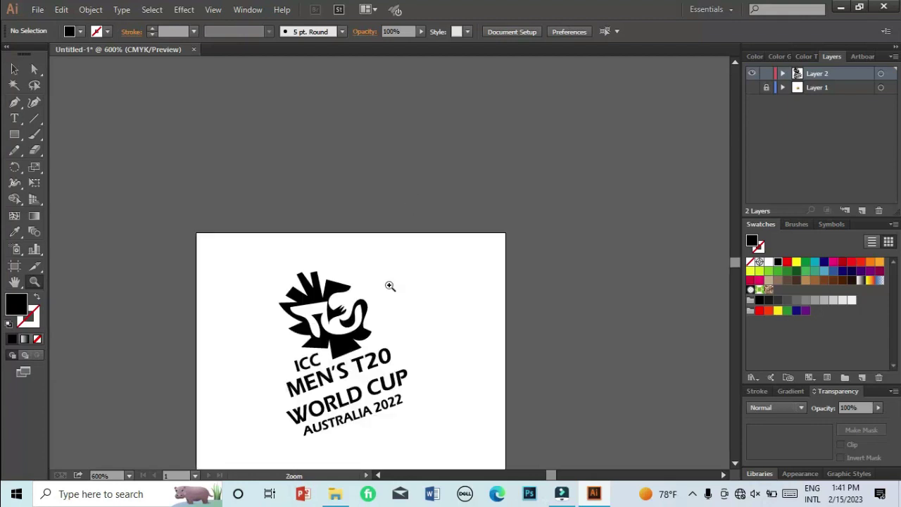
# Step: Draw a small black filler shape with the Pencil tool between the white T's upper edge and the face, below the spikes
pyautogui.click(366, 233)
pyautogui.click(363, 228)
pyautogui.click(362, 226)
pyautogui.press('n')
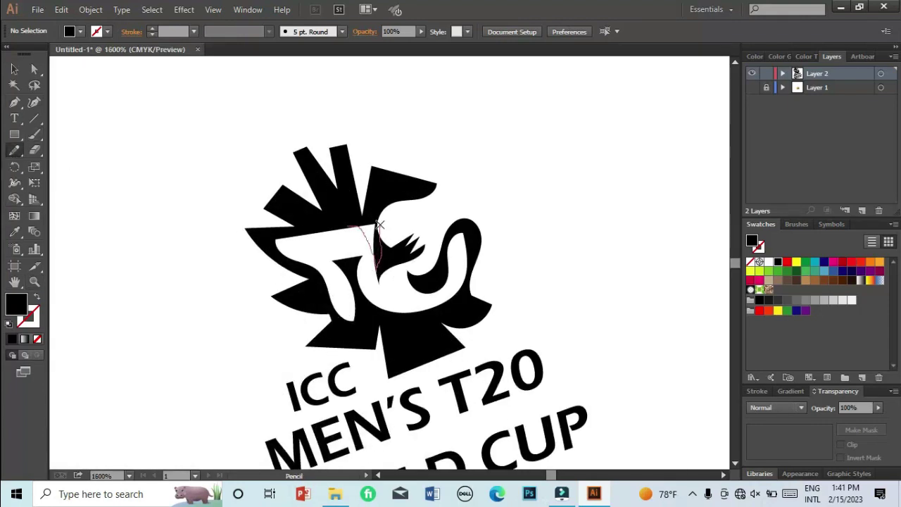
pyautogui.moveTo(379, 224); pyautogui.dragTo(346, 227)
pyautogui.click(24, 340)
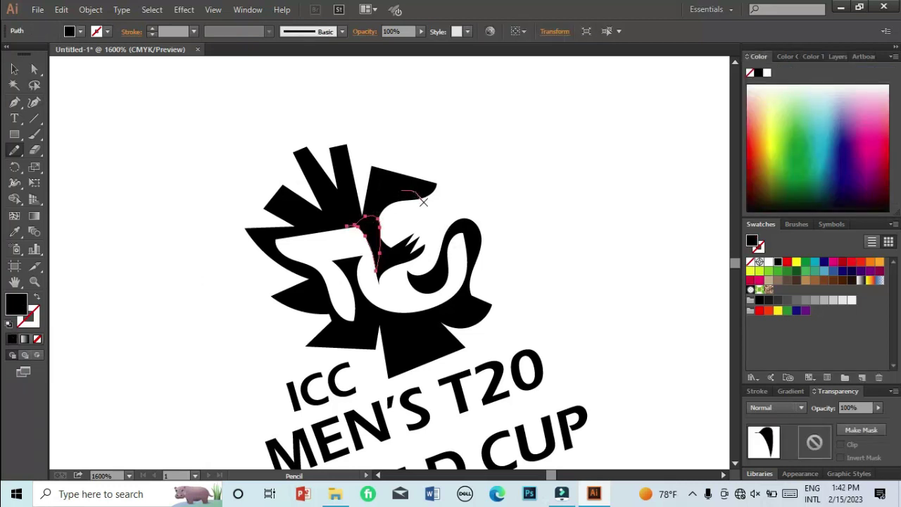
# Step: Draw a thin crescent with the Pencil tool from the cap-like shape's brim down to the inner curl and fill it black
pyautogui.moveTo(445, 251)
pyautogui.mouseDown()
pyautogui.moveTo(440, 213)
pyautogui.moveTo(401, 190)
pyautogui.mouseUp()
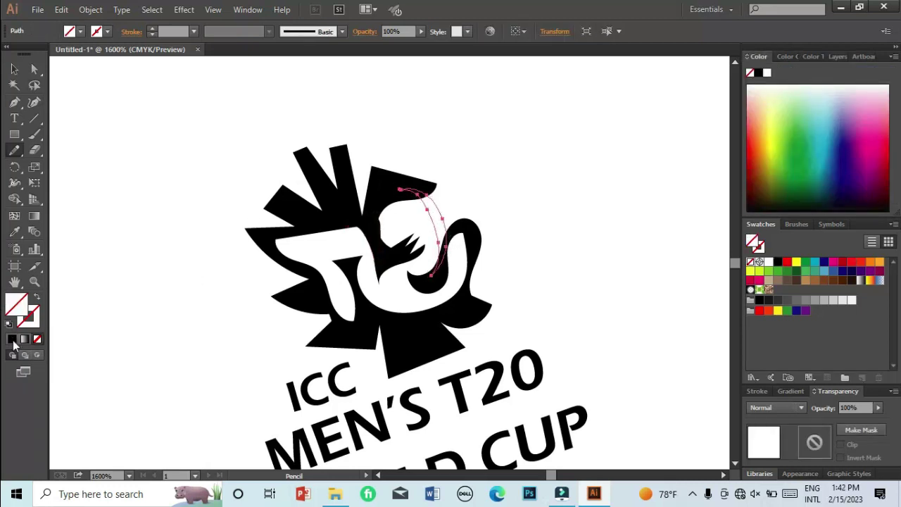
pyautogui.click(12, 339)
pyautogui.click(15, 69)
pyautogui.click(69, 176)
# Step: Inspect the whole logo on the artboard with the two added filler shapes
pyautogui.click(35, 285)
pyautogui.keyDown('alt'); pyautogui.click(282, 266); pyautogui.keyUp('alt')
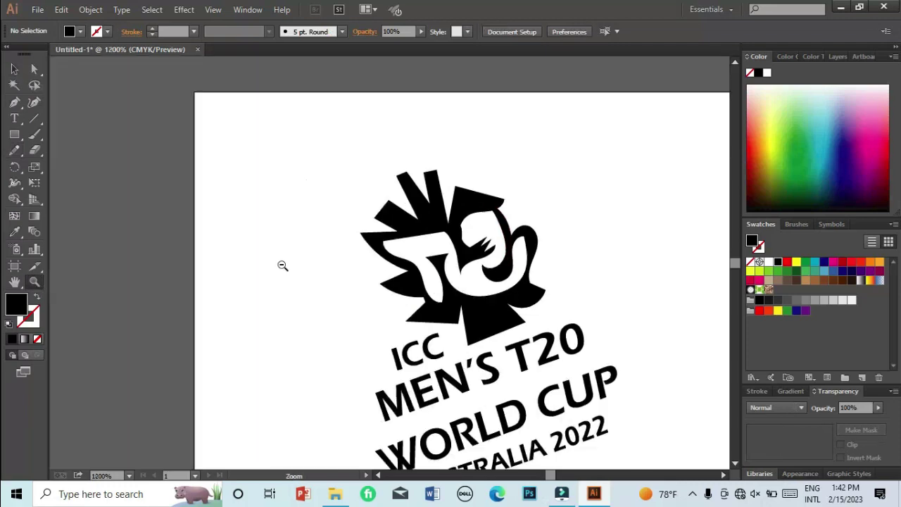
pyautogui.keyDown('alt'); pyautogui.click(238, 287); pyautogui.keyUp('alt')
pyautogui.keyDown('alt'); pyautogui.click(504, 278); pyautogui.keyUp('alt')
pyautogui.keyDown('alt'); pyautogui.click(504, 278); pyautogui.keyUp('alt')
pyautogui.keyDown('alt'); pyautogui.click(375, 242); pyautogui.keyUp('alt')
pyautogui.keyDown('alt'); pyautogui.click(373, 242); pyautogui.keyUp('alt')
pyautogui.click(399, 289)
pyautogui.click(397, 288)
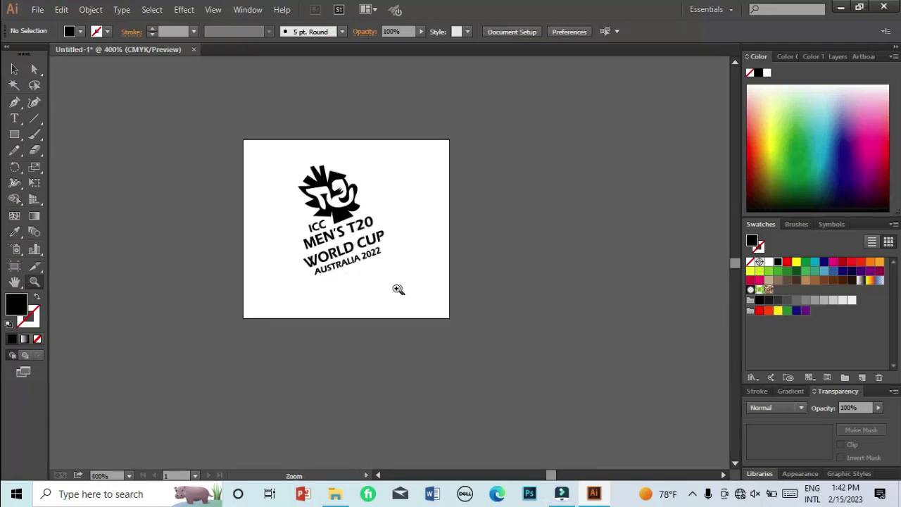
pyautogui.click(379, 266)
# Step: Edit the warped "MEN'S T20 WORLD CUP" text's paragraph spacing: left indent -1 pt, first-line indent 0 pt, and space after paragraph -2 pt
pyautogui.click(16, 69)
pyautogui.click(363, 239)
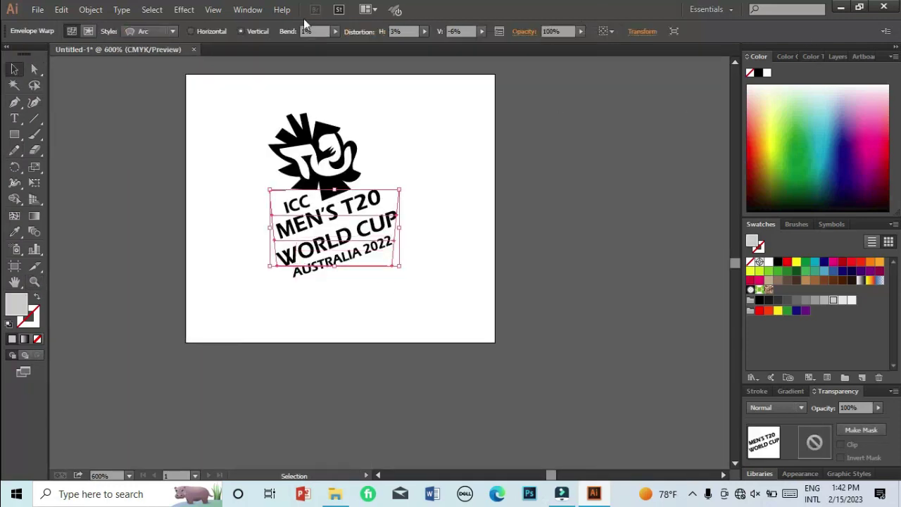
pyautogui.click(87, 31)
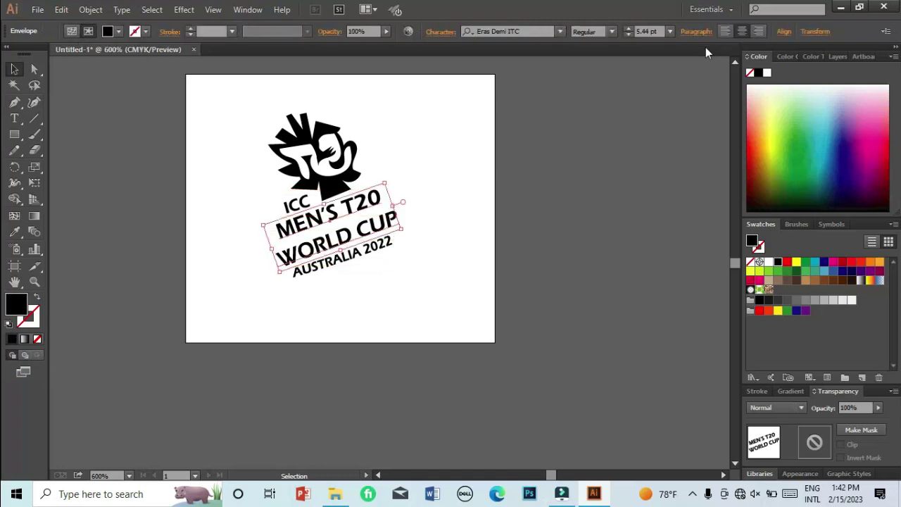
pyautogui.click(704, 35)
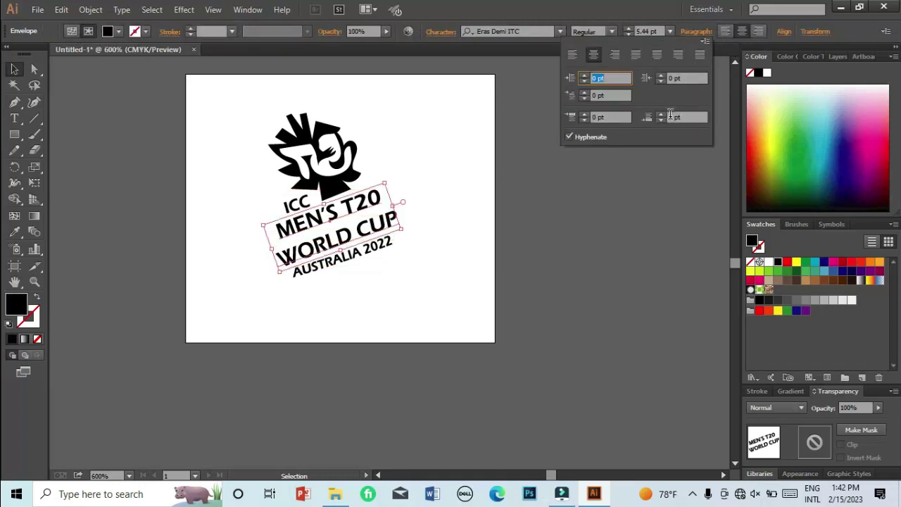
pyautogui.click(585, 100)
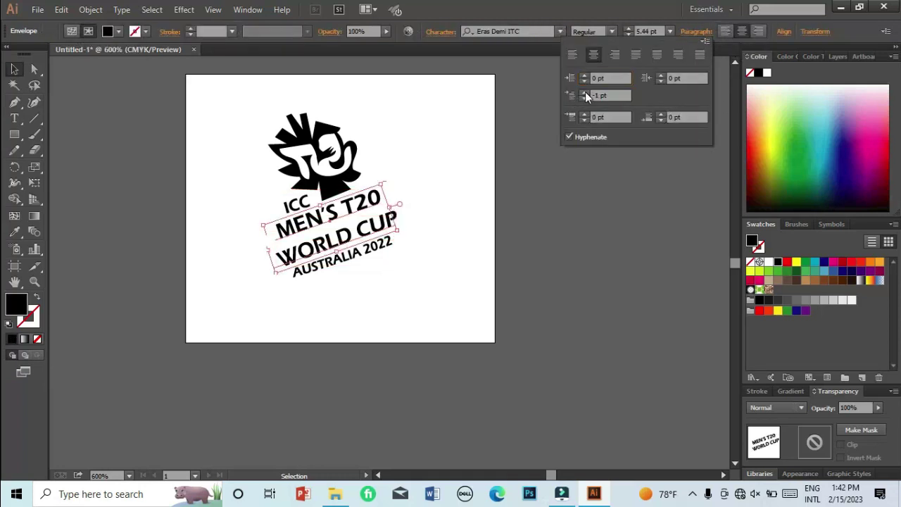
pyautogui.click(585, 92)
pyautogui.click(585, 82)
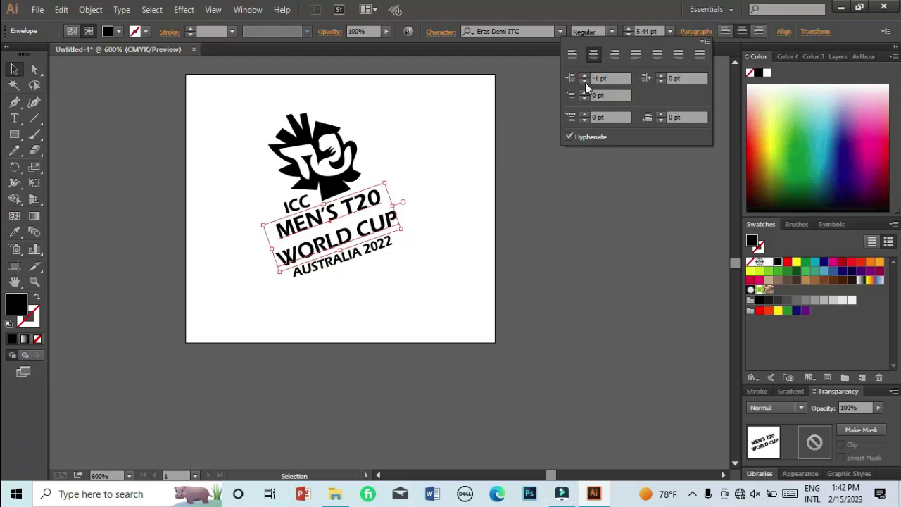
pyautogui.click(661, 121)
pyautogui.click(662, 121)
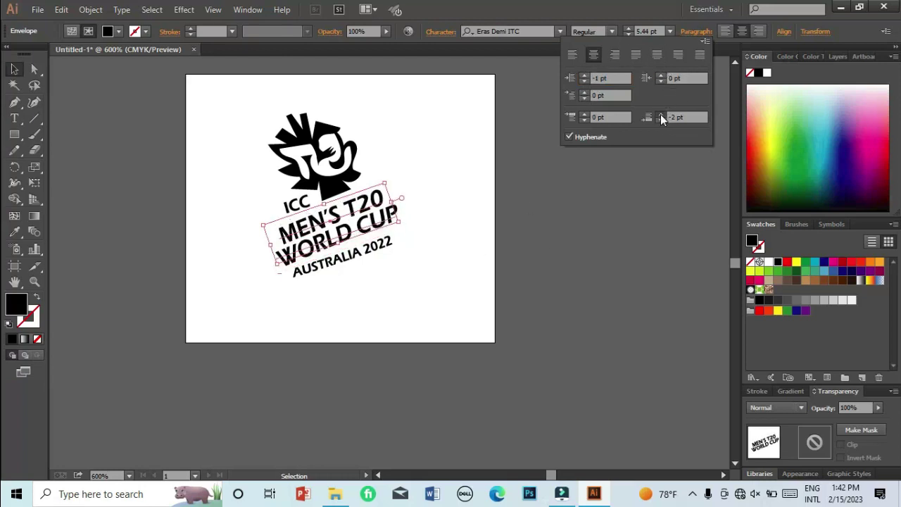
# Step: Move the "AUSTRALIA 2022" text up so it sits close beneath the "WORLD CUP" line
pyautogui.click(464, 237)
pyautogui.moveTo(354, 262); pyautogui.dragTo(355, 254)
pyautogui.click(507, 171)
pyautogui.click(34, 281)
pyautogui.keyDown('alt'); pyautogui.click(504, 282); pyautogui.keyUp('alt')
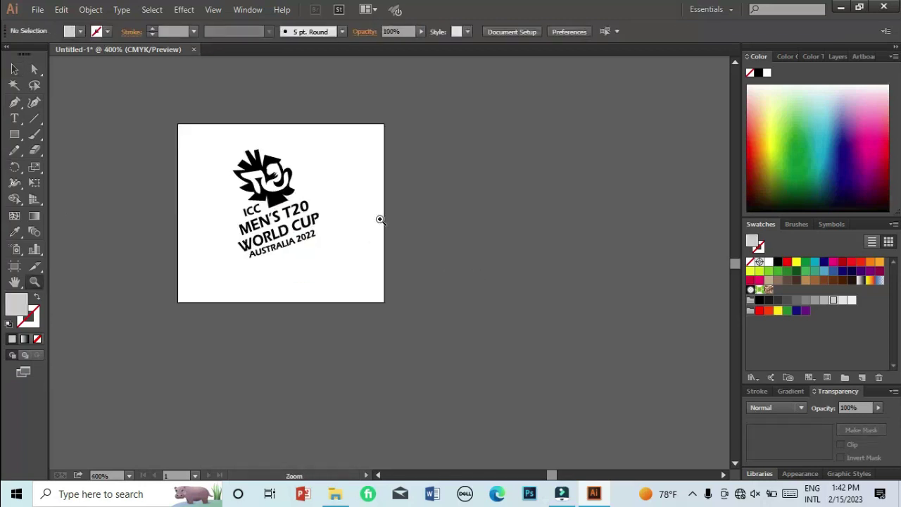
# Step: Draw a rectangle about 68.5 by 62.5 pt over the logo and fill it with bright yellow
pyautogui.click(380, 220)
pyautogui.press('m')
pyautogui.moveTo(105, 116); pyautogui.dragTo(377, 363)
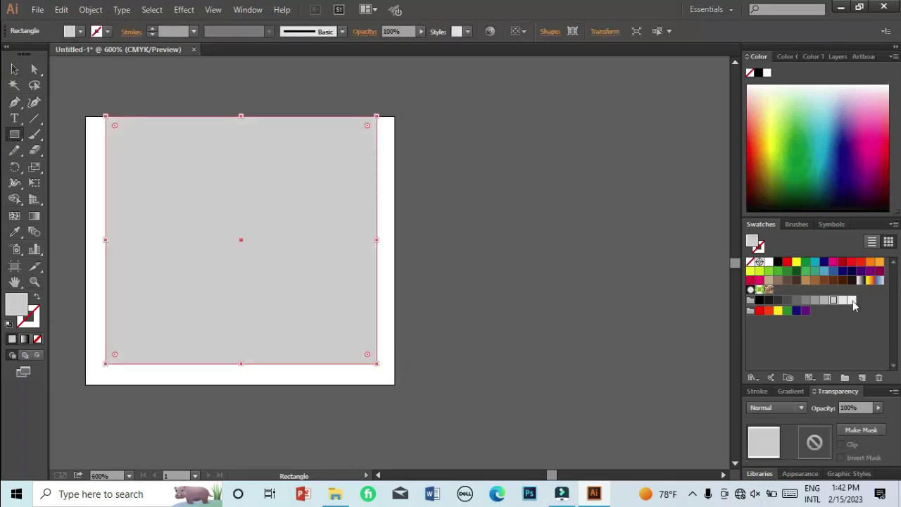
pyautogui.click(751, 270)
# Step: Send the yellow rectangle behind all of the logo artwork and check the logo against it
pyautogui.press('v')
pyautogui.rightClick(333, 161)
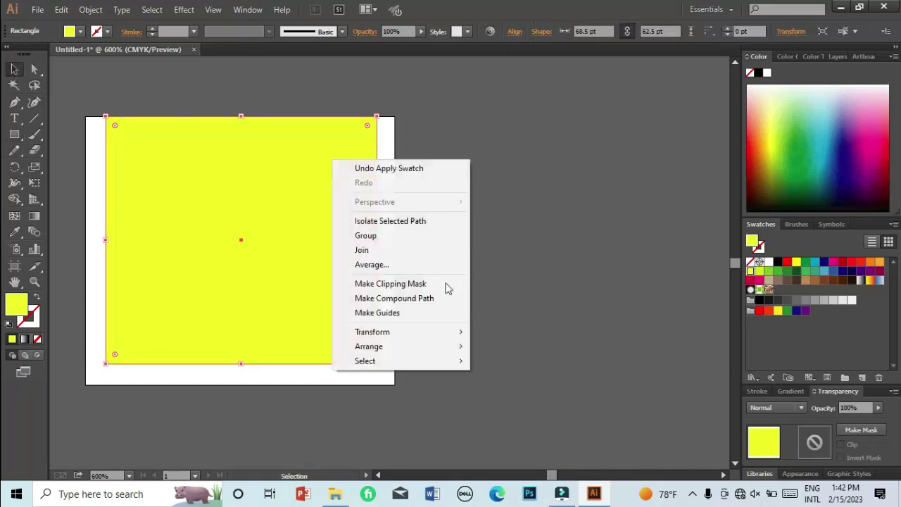
pyautogui.moveTo(472, 352)
pyautogui.click(515, 375)
pyautogui.rightClick(320, 280)
pyautogui.moveTo(447, 256)
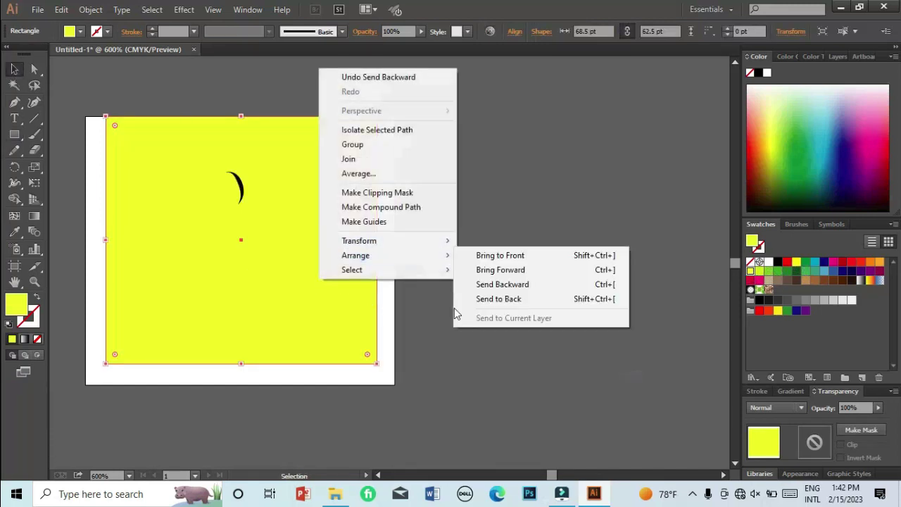
pyautogui.click(513, 283)
pyautogui.click(423, 285)
pyautogui.click(34, 281)
pyautogui.keyDown('alt'); pyautogui.click(247, 246); pyautogui.keyUp('alt')
pyautogui.keyDown('alt'); pyautogui.click(244, 242); pyautogui.keyUp('alt')
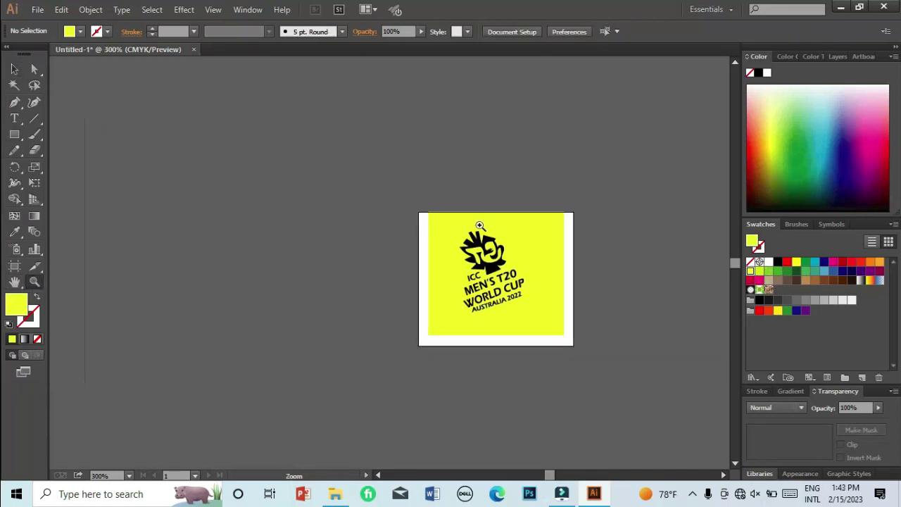
pyautogui.keyDown('alt'); pyautogui.click(479, 226); pyautogui.keyUp('alt')
pyautogui.click(392, 272)
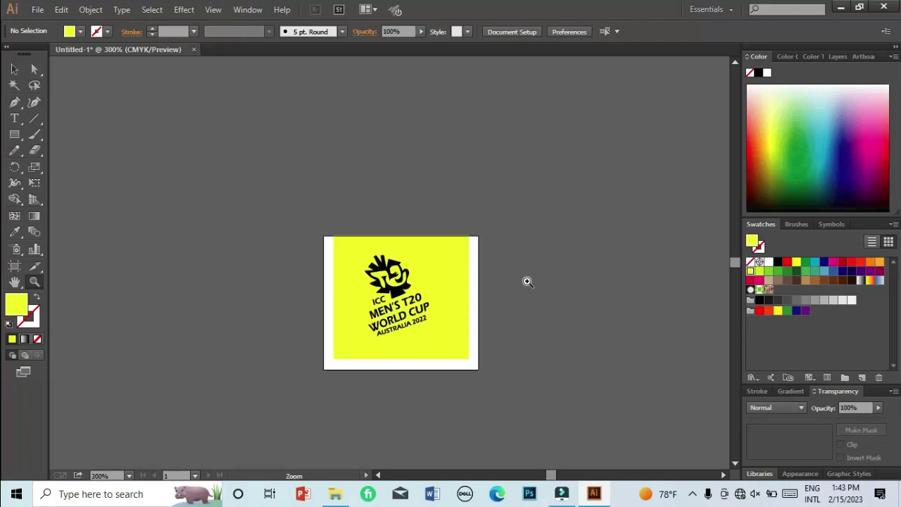